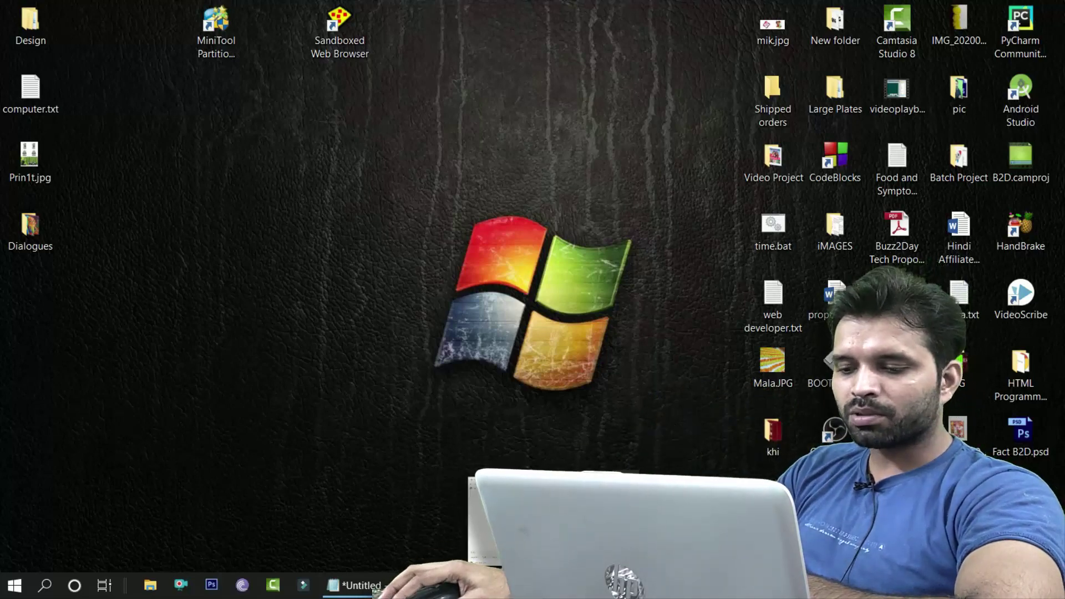
# Step: Search Google for sandboxie and open the official sandboxie.com website from the results
pyautogui.click(468, 586)
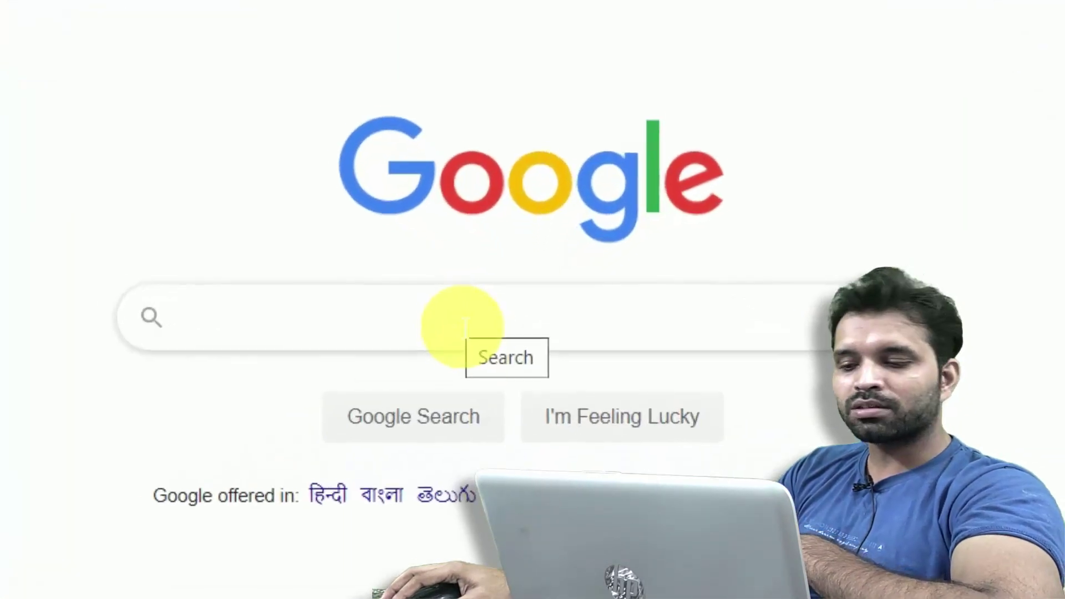
pyautogui.write('Sand')
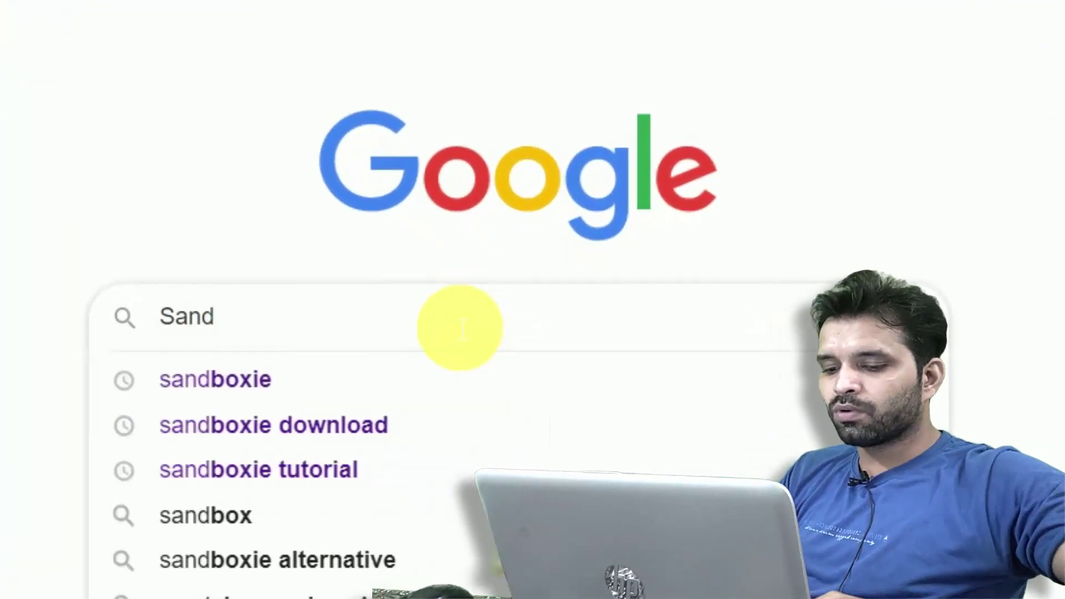
pyautogui.press('Down')
pyautogui.press('Down')
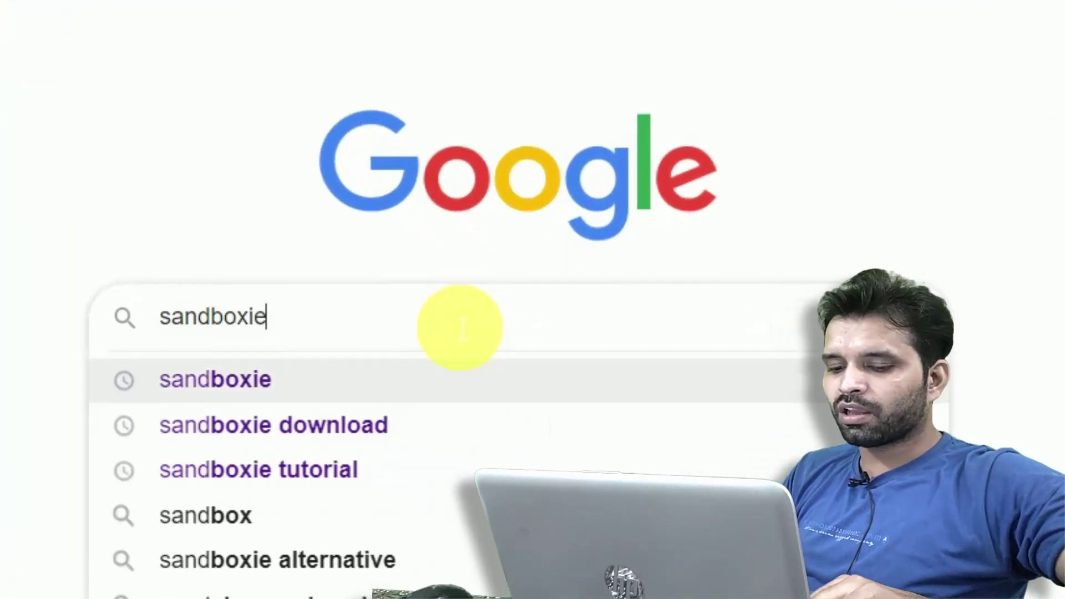
pyautogui.press('Return')
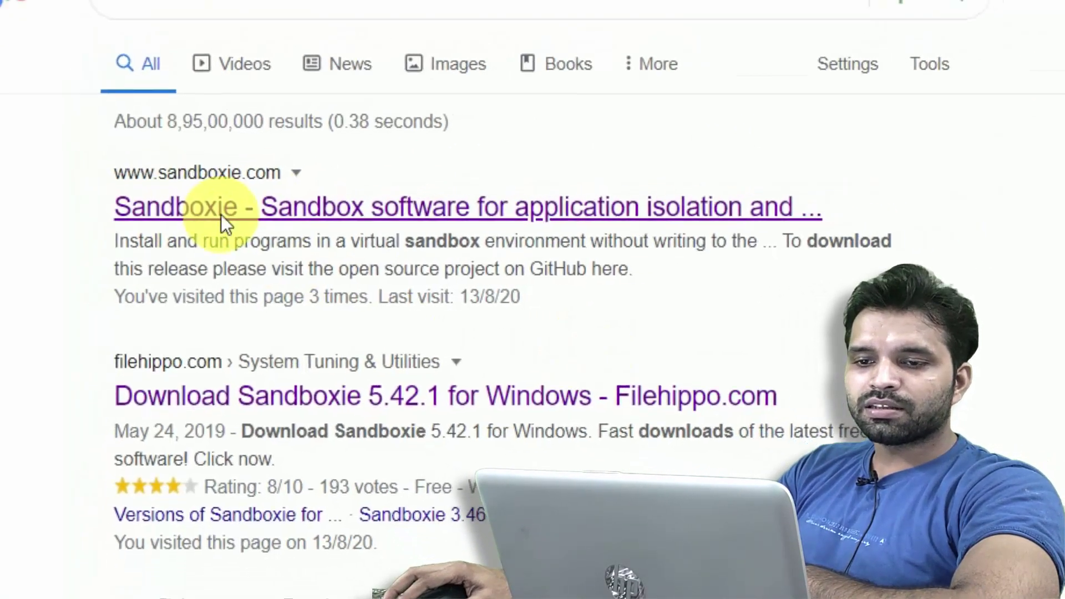
pyautogui.click(227, 201)
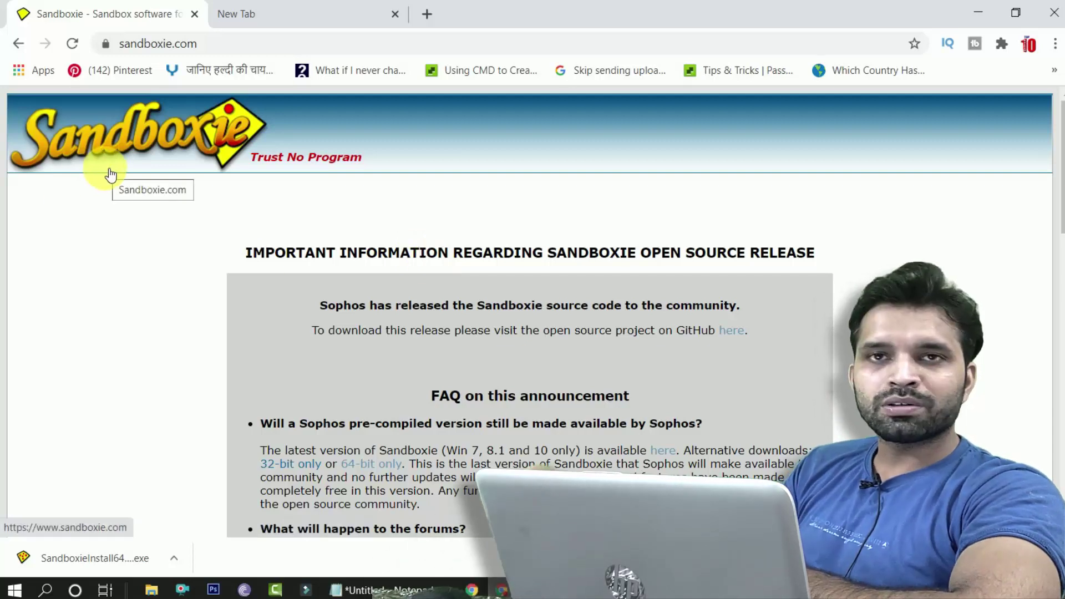
# Step: Search Google for sandboxie in the second browser tab and look over the results
pyautogui.click(261, 17)
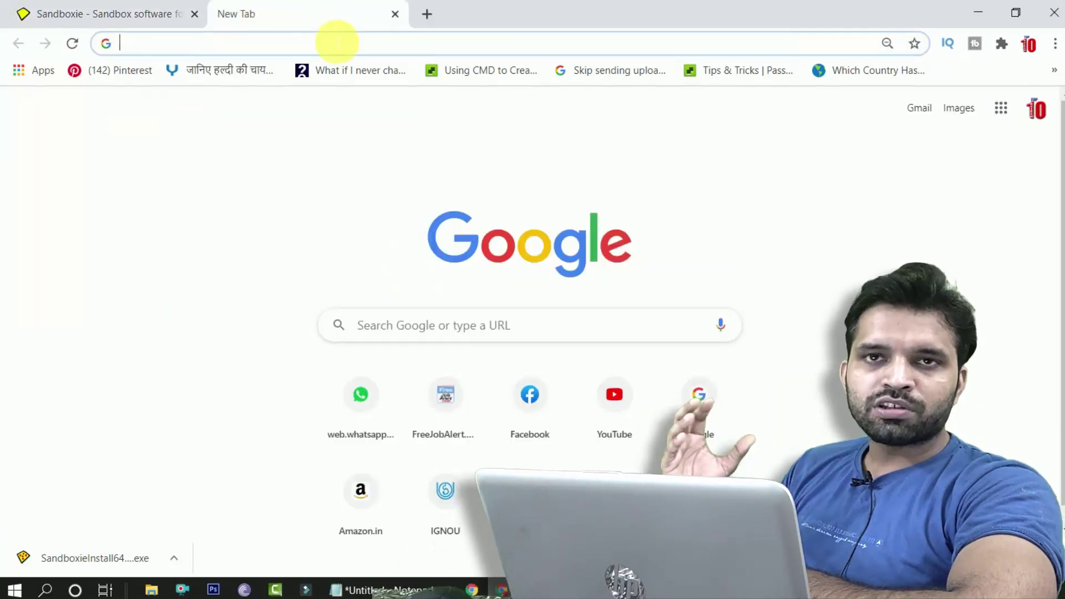
pyautogui.click(337, 42)
pyautogui.write('sandboxie download')
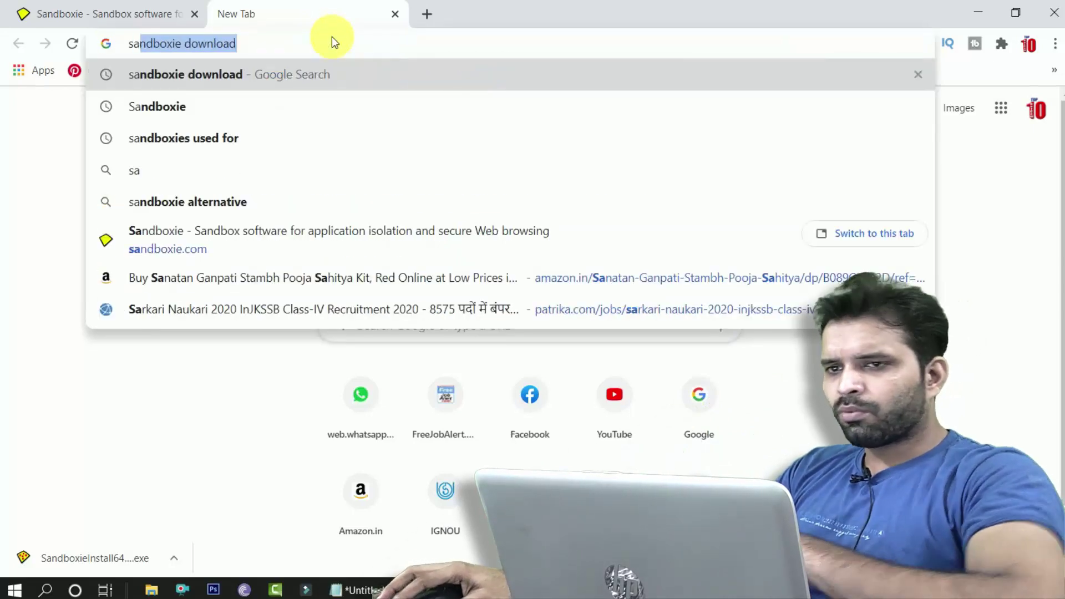
pyautogui.press('BackSpace')
pyautogui.press('BackSpace')
pyautogui.press('BackSpace')
pyautogui.press('BackSpace')
pyautogui.press('BackSpace')
pyautogui.press('BackSpace')
pyautogui.press('BackSpace')
pyautogui.press('BackSpace')
pyautogui.press('BackSpace')
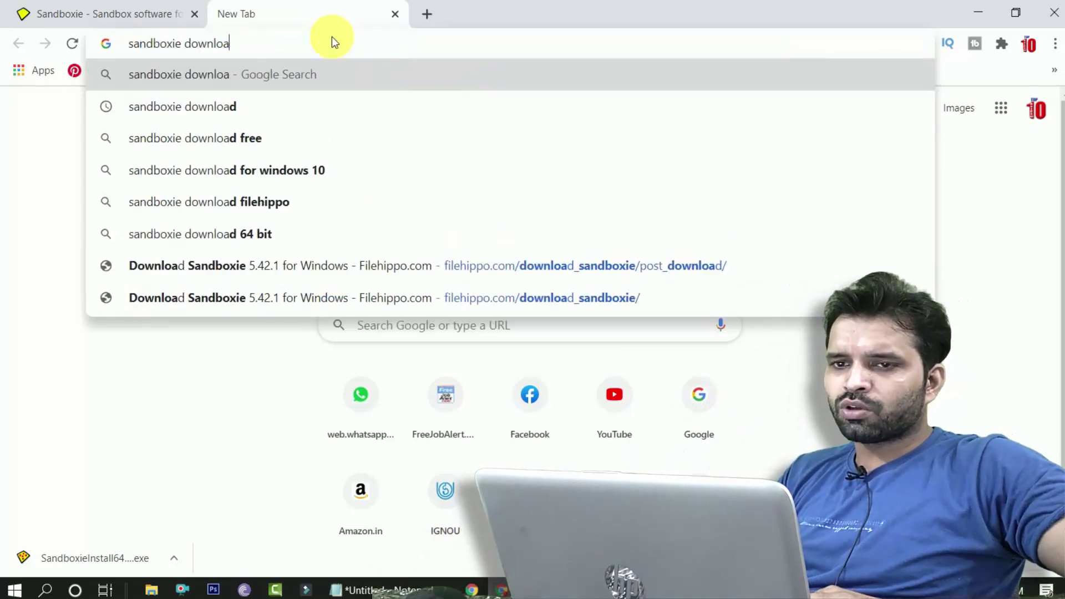
pyautogui.press('Return')
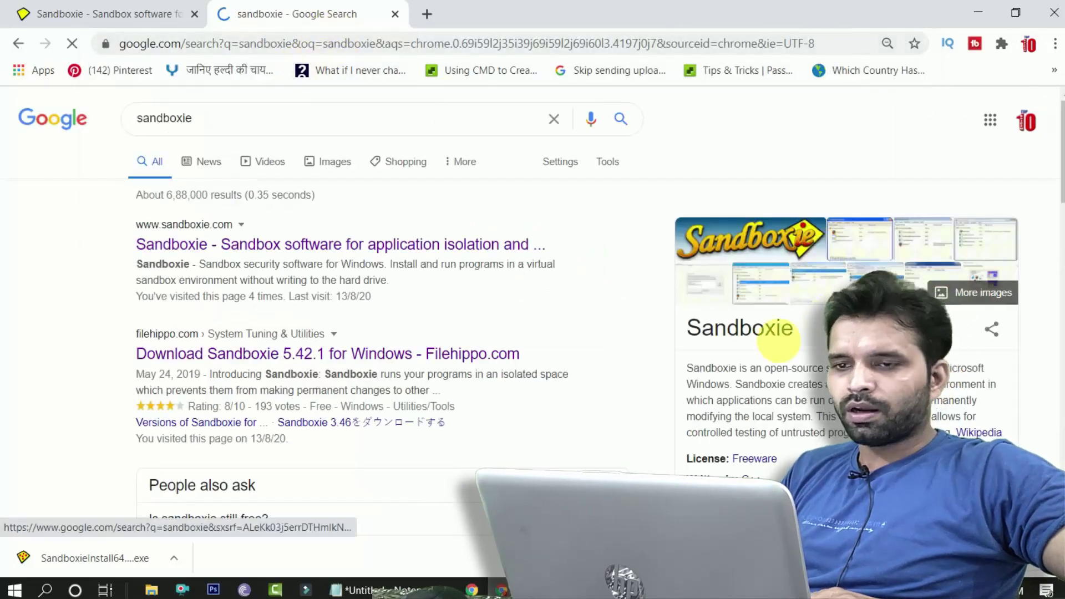
pyautogui.scroll(-2, 784, 345)
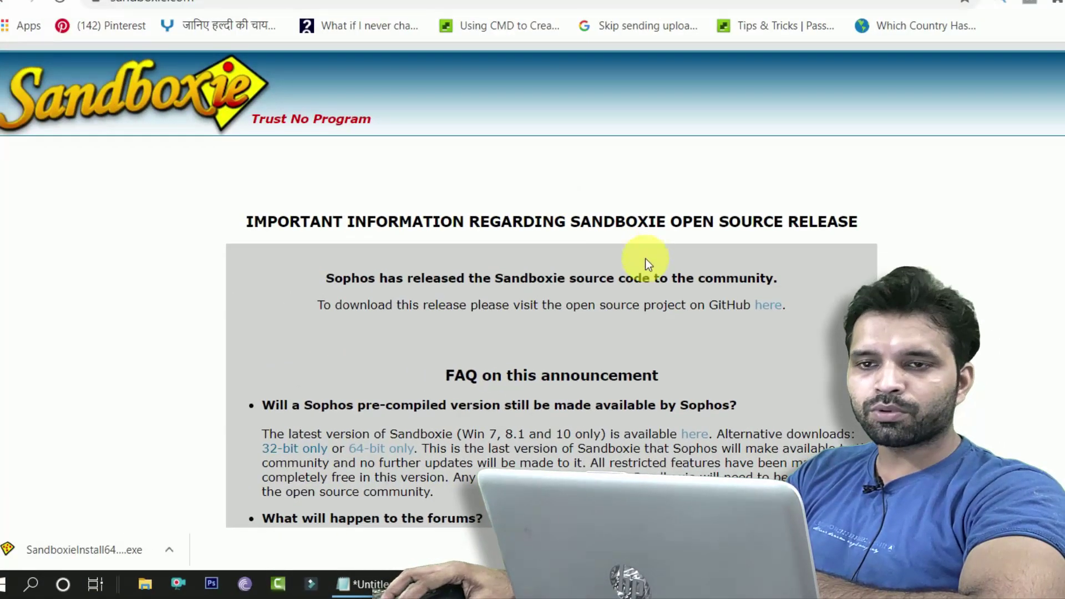
# Step: Download the 64-bit Sandboxie installer from the FAQ on sandboxie.com, and minimize the browser
pyautogui.scroll(-5, 582, 280)
pyautogui.scroll(5, 183, 71)
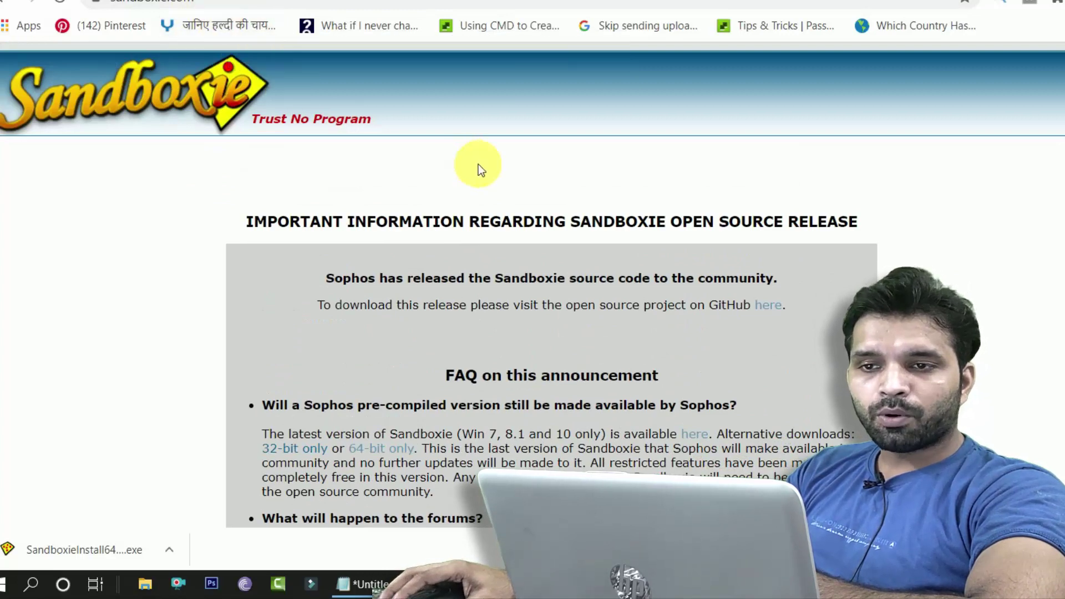
pyautogui.scroll(-5, 479, 166)
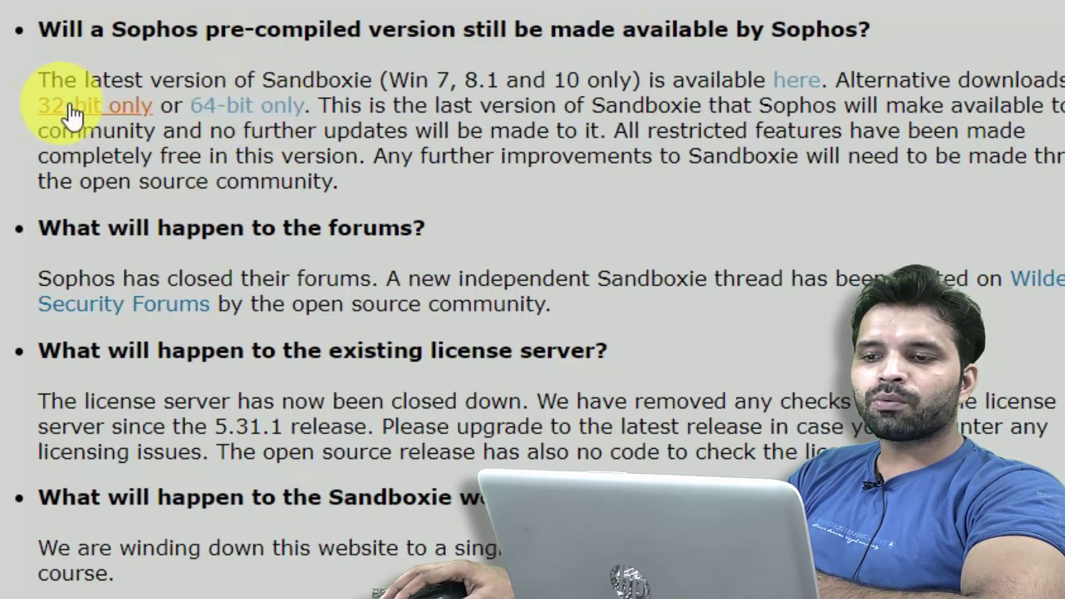
pyautogui.click(238, 110)
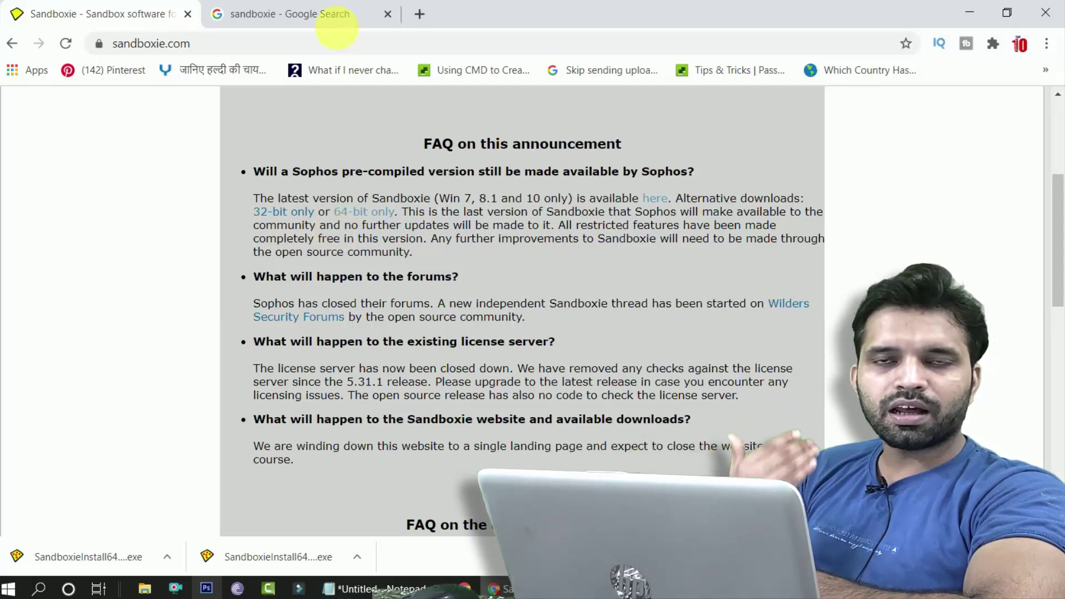
pyautogui.click(968, 14)
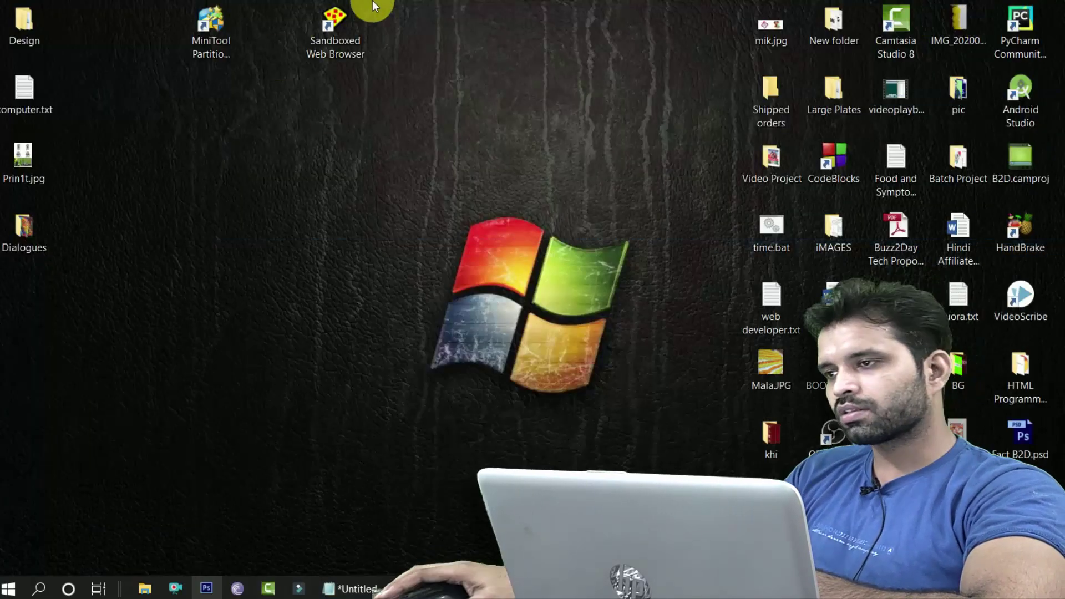
pyautogui.click(355, 33)
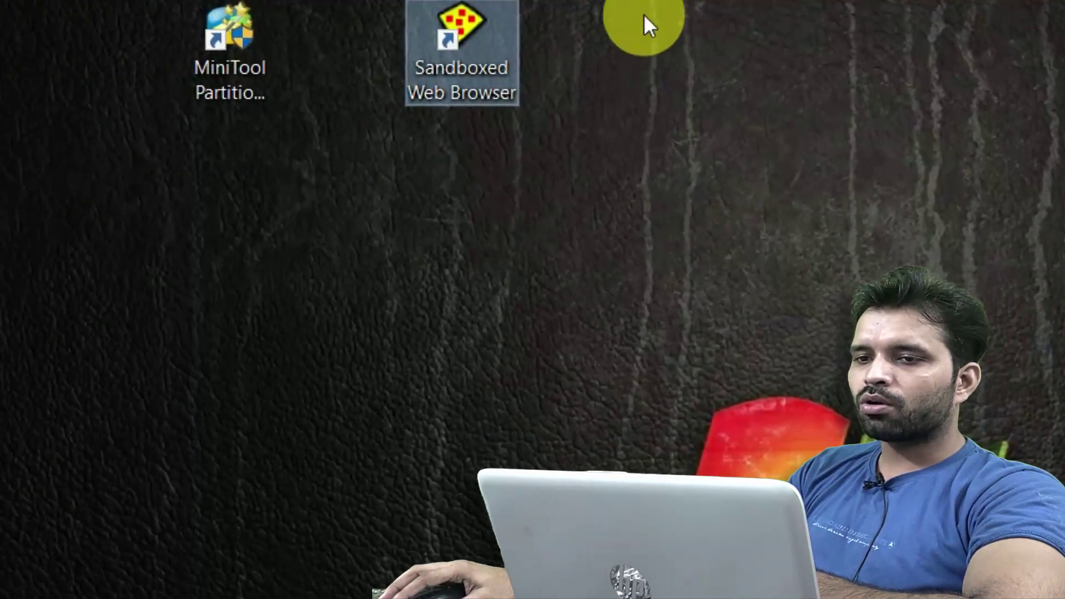
pyautogui.moveTo(552, 15); pyautogui.dragTo(399, 111)
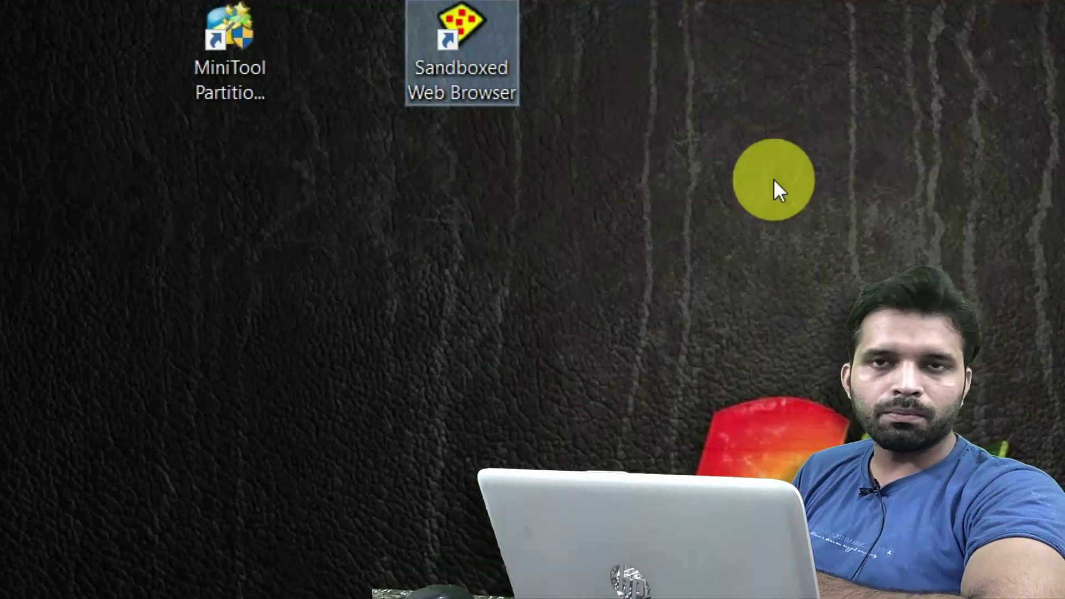
pyautogui.moveTo(749, 1); pyautogui.dragTo(451, 66)
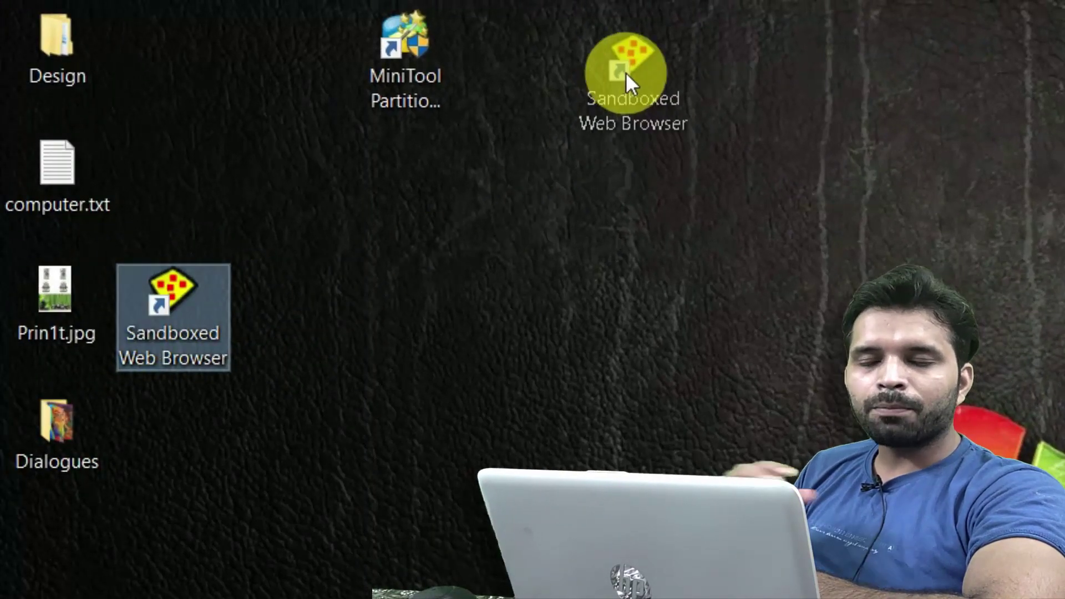
pyautogui.moveTo(626, 73); pyautogui.dragTo(625, 72)
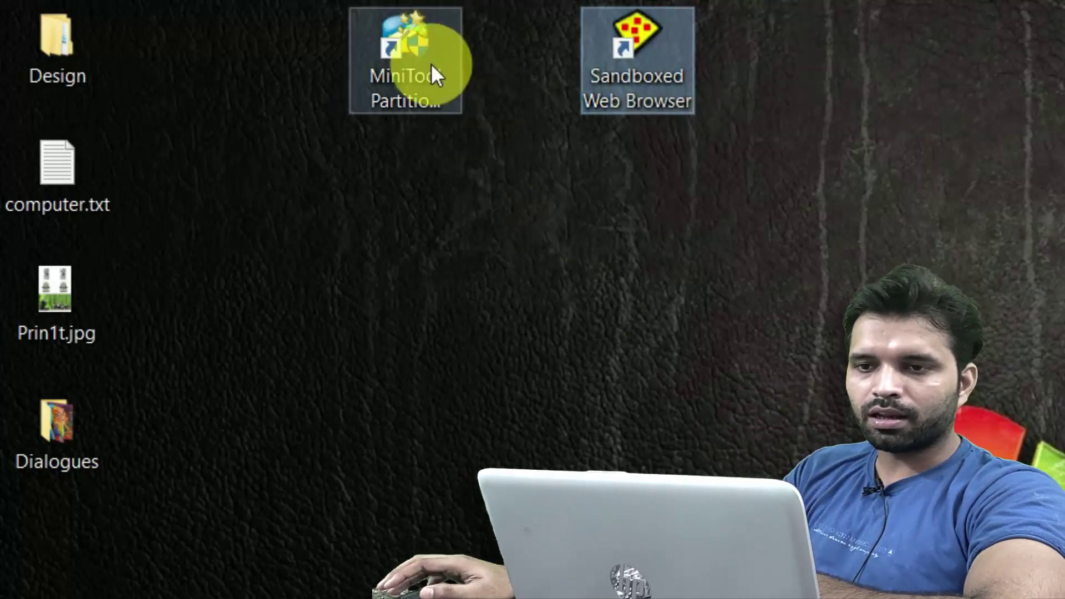
# Step: Move the MiniTool Partition Wizard shortcut one column closer to the Design folder and launch the program normally, closing its message popup
pyautogui.moveTo(431, 63); pyautogui.dragTo(328, 65)
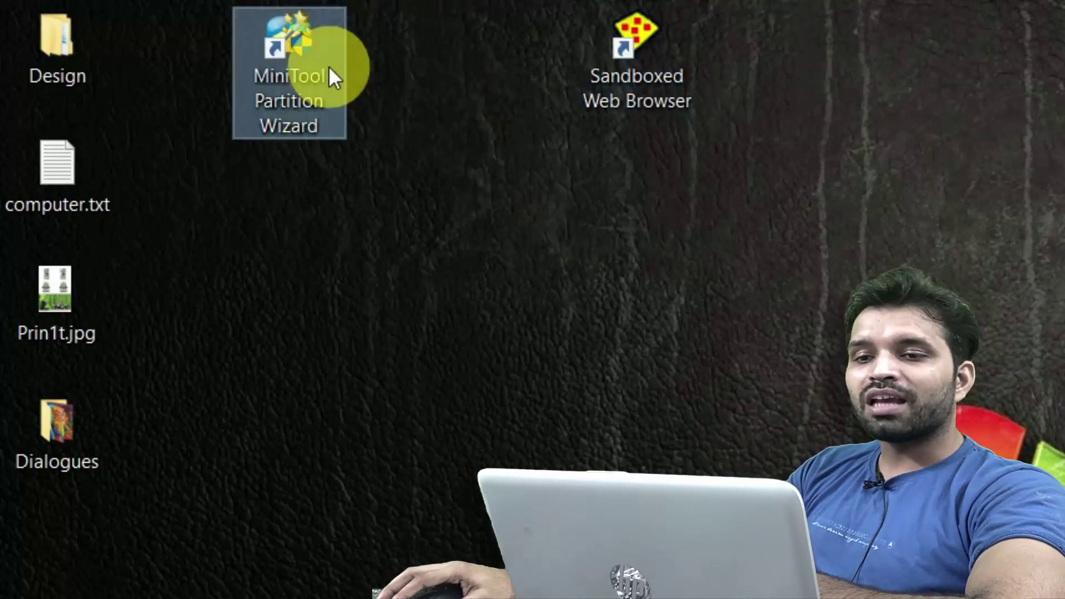
pyautogui.click(505, 108)
pyautogui.moveTo(418, 3); pyautogui.dragTo(205, 201)
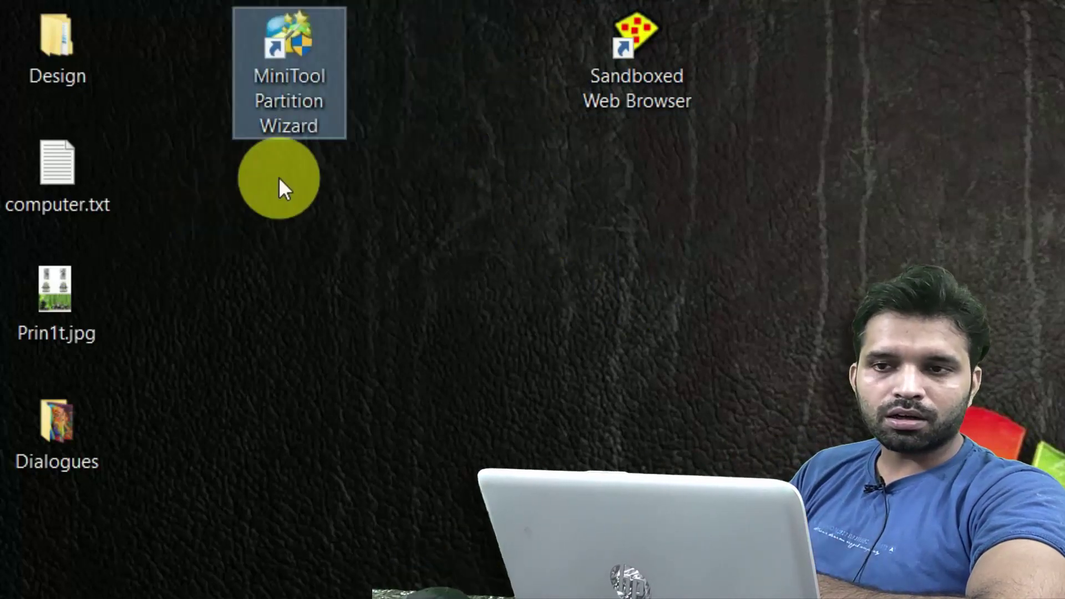
pyautogui.click(280, 182)
pyautogui.click(278, 72)
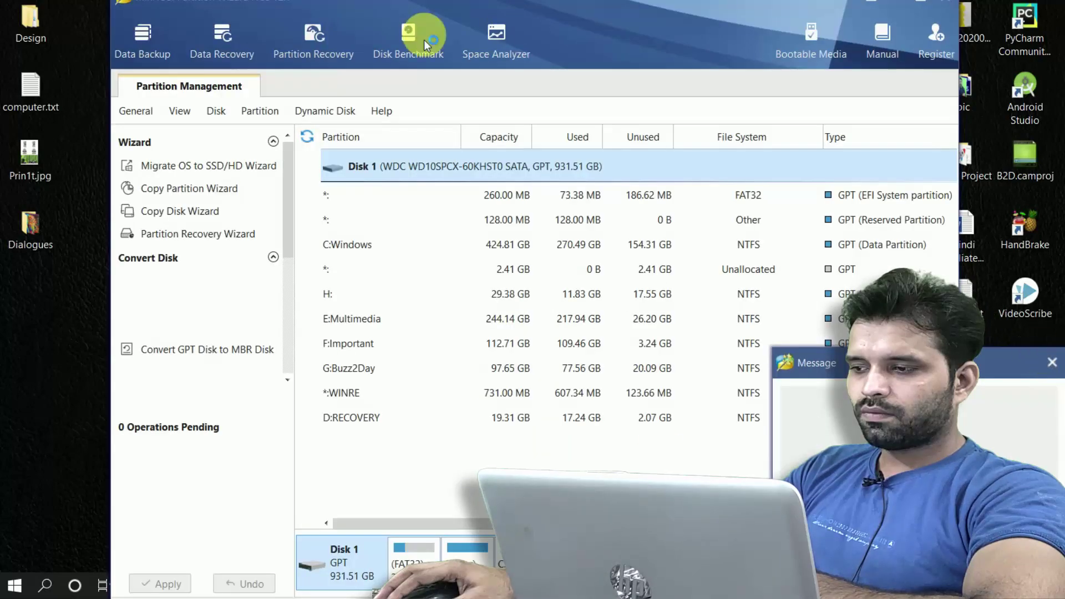
pyautogui.click(1051, 361)
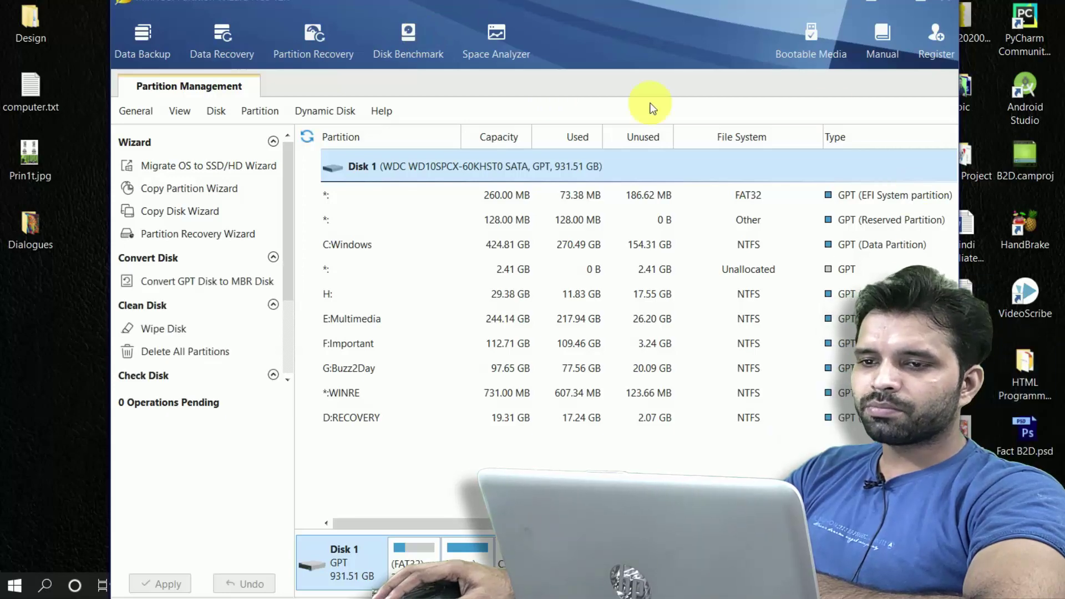
# Step: Try to launch a second normal instance of MiniTool Partition Wizard from the desktop, and quit the program
pyautogui.moveTo(599, 9); pyautogui.dragTo(699, 35)
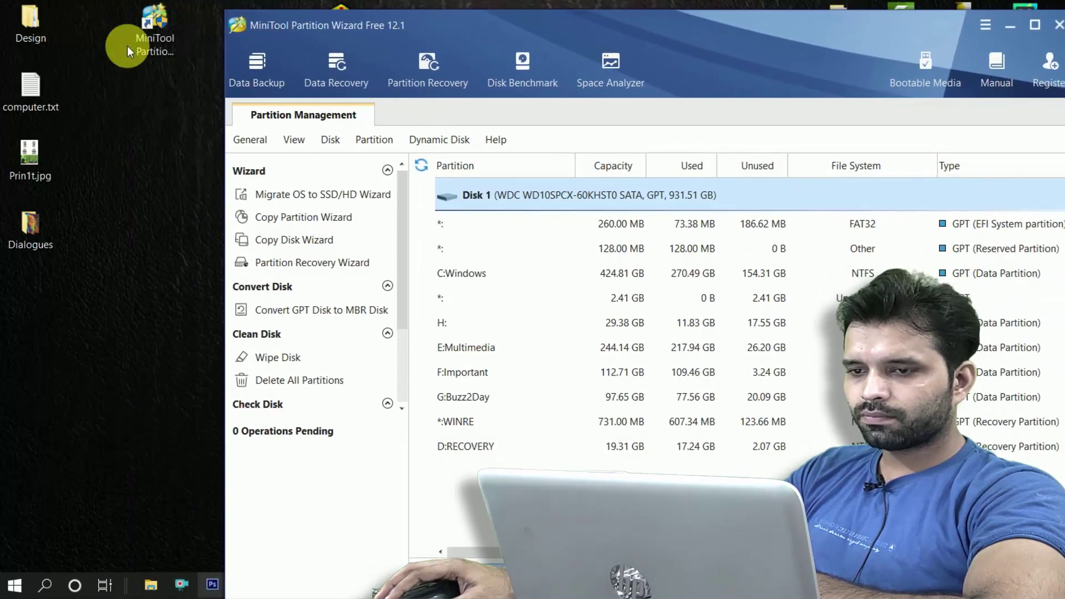
pyautogui.click(148, 27)
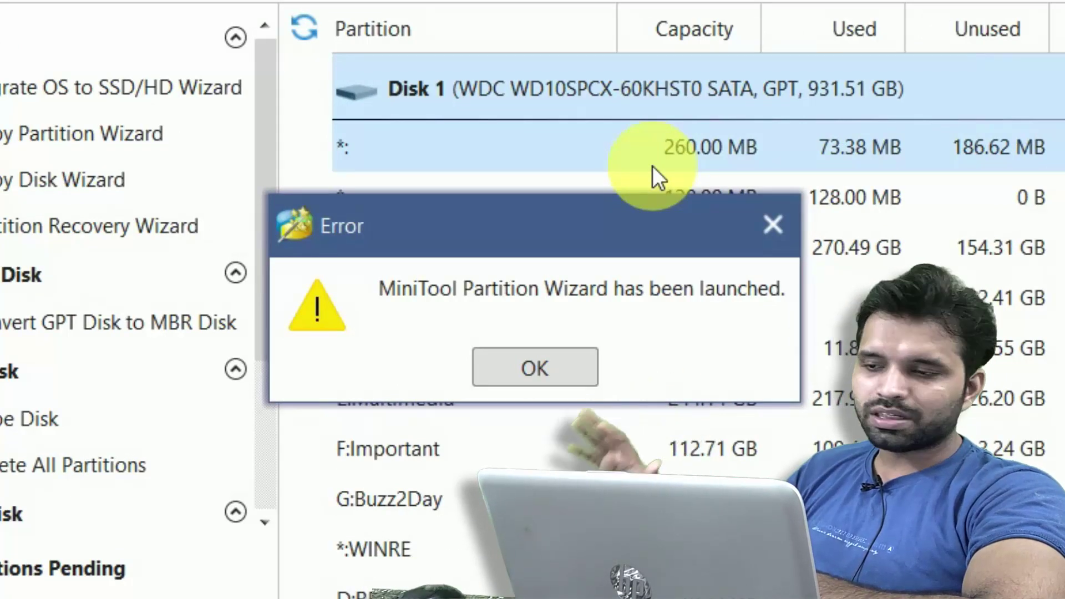
pyautogui.click(558, 383)
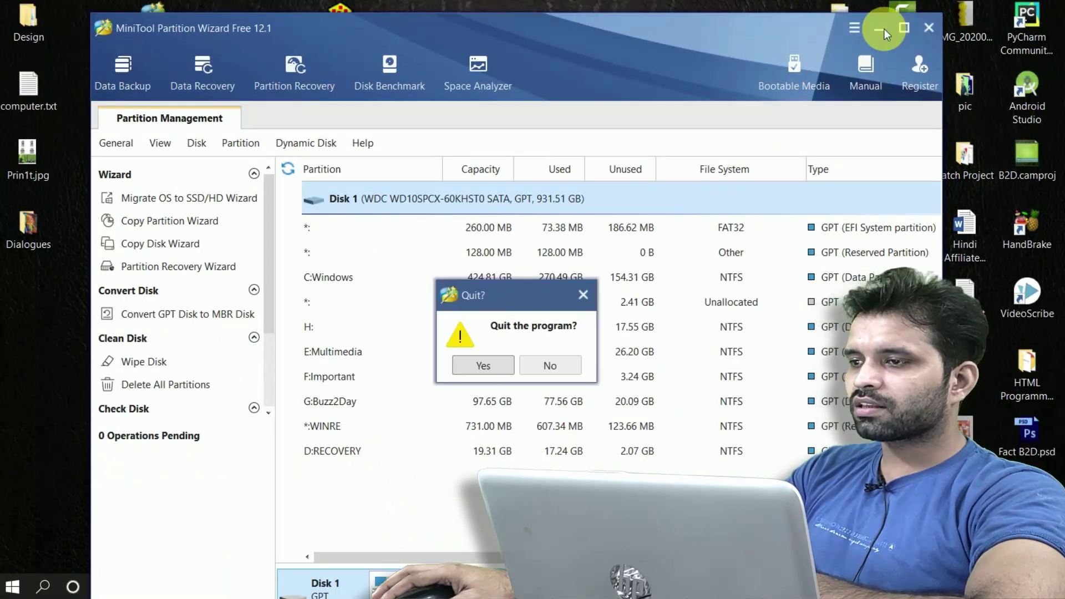
pyautogui.click(503, 360)
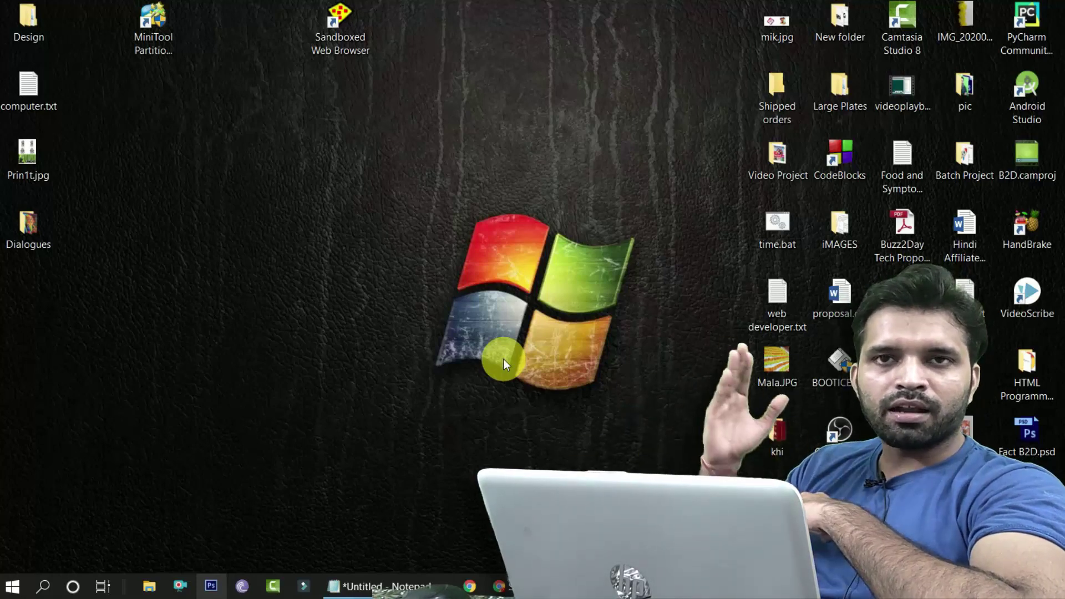
# Step: Run MiniTool Partition Wizard sandboxed in DefaultBox from its desktop shortcut, and close its message popup
pyautogui.click(132, 22)
pyautogui.rightClick(165, 30)
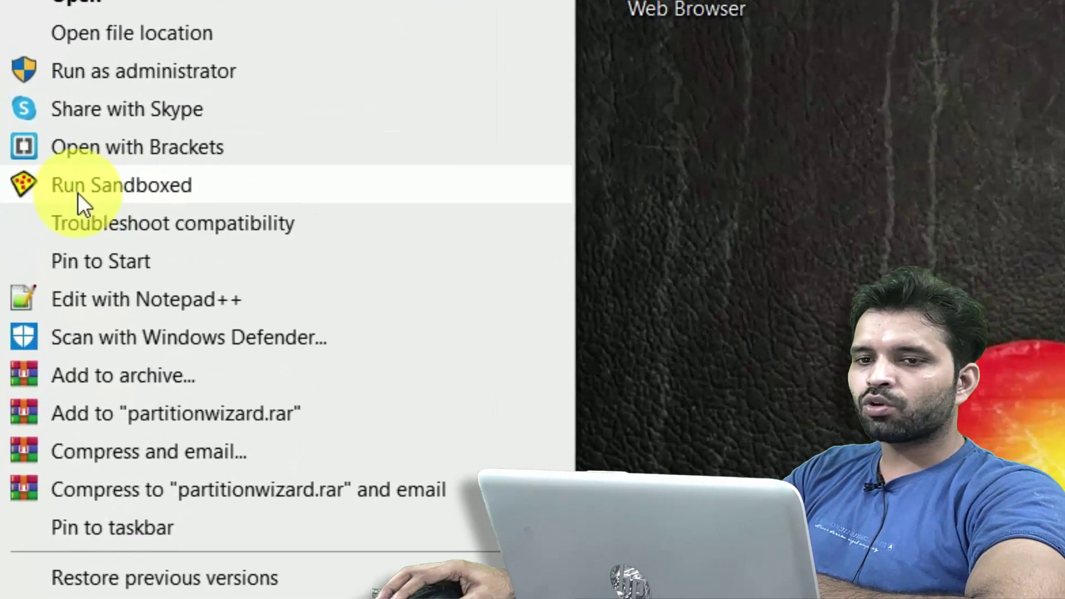
pyautogui.click(41, 141)
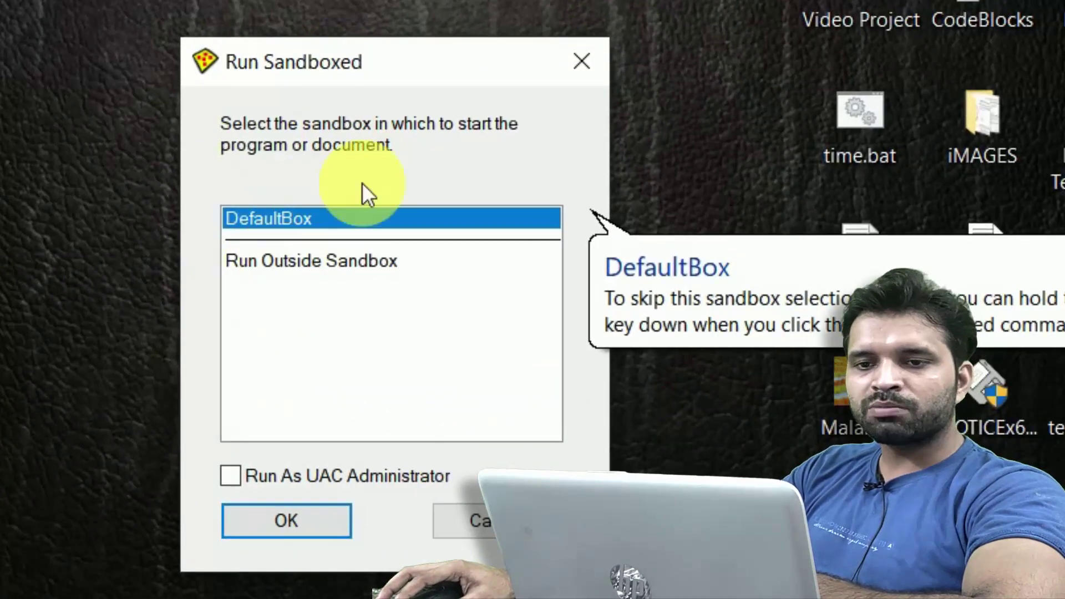
pyautogui.moveTo(264, 61); pyautogui.dragTo(205, 0)
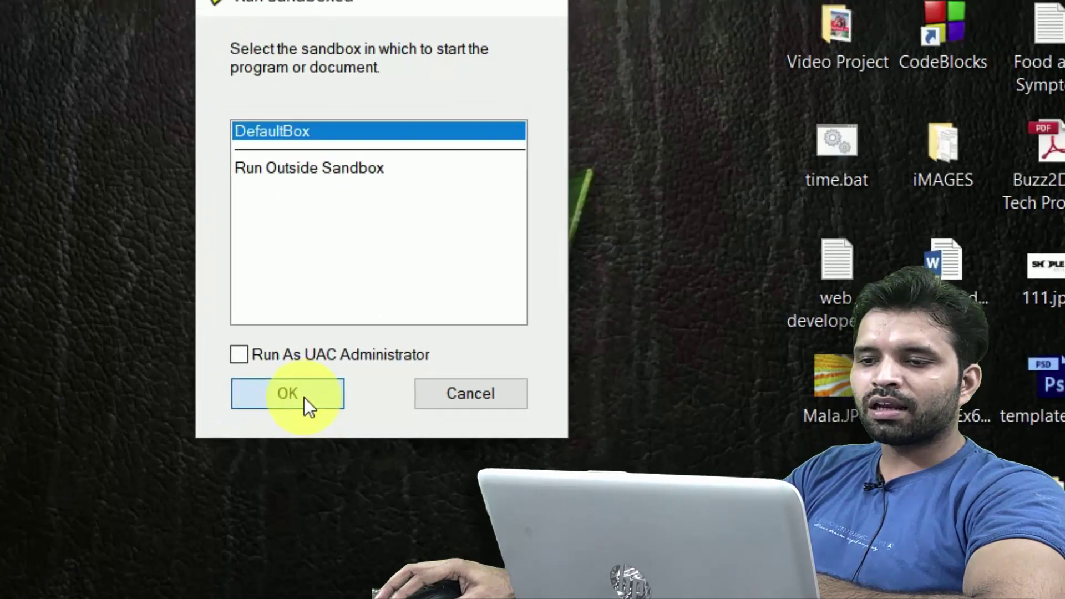
pyautogui.click(246, 405)
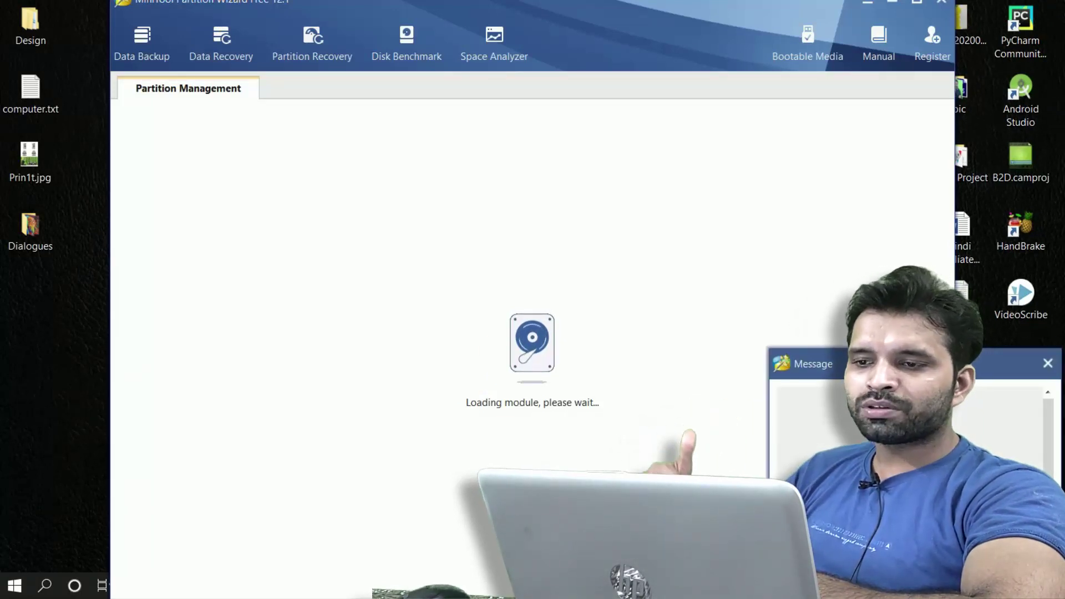
pyautogui.click(1048, 363)
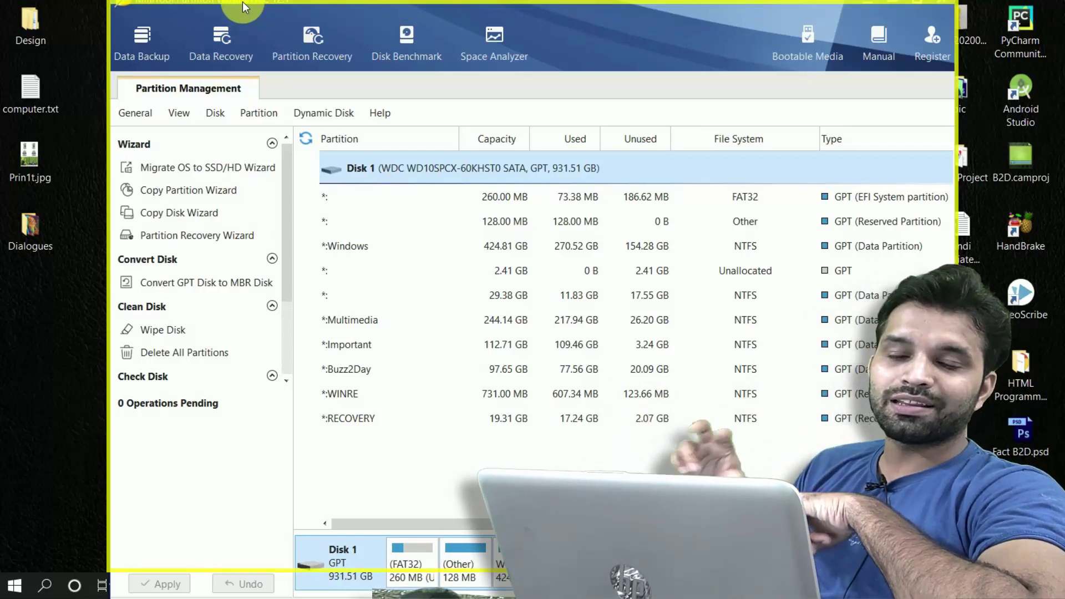
# Step: Move the sandboxed MiniTool Partition Wizard window aside and launch a second, non-sandboxed instance from the desktop shortcut
pyautogui.moveTo(233, 4); pyautogui.dragTo(379, 25)
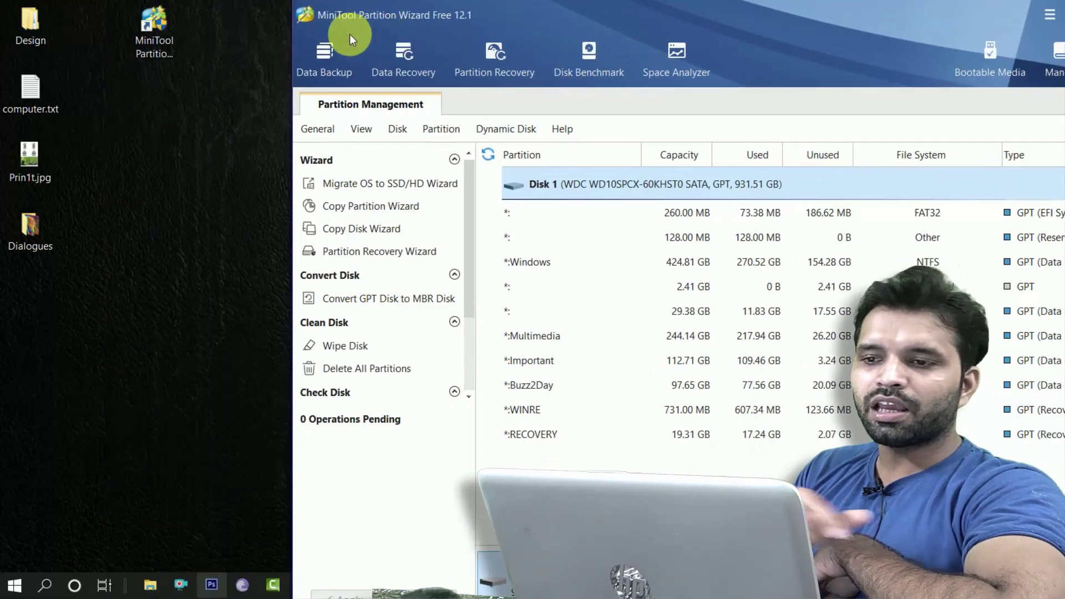
pyautogui.rightClick(148, 29)
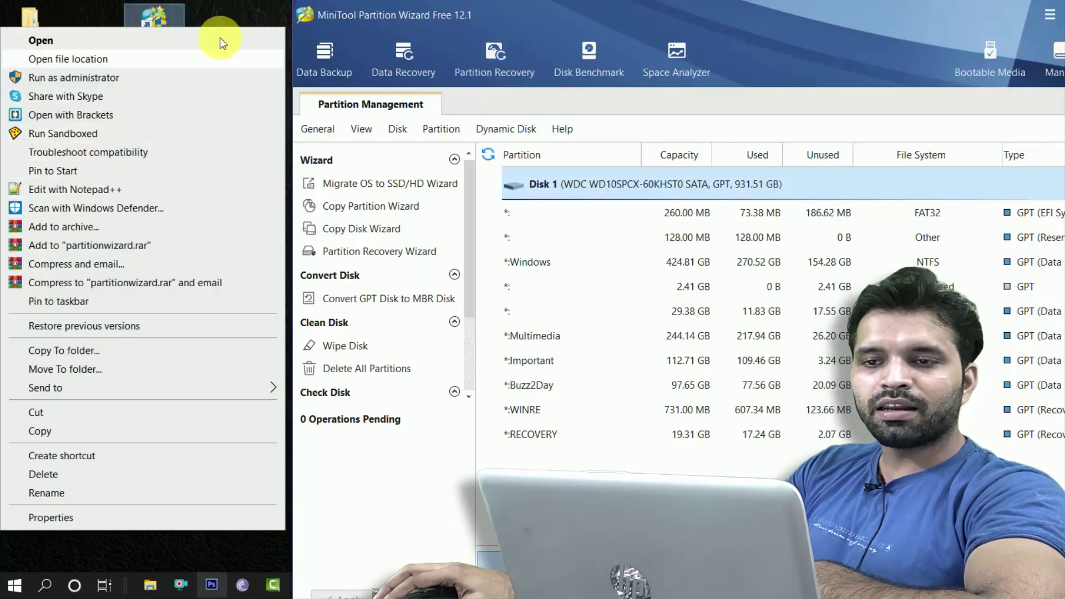
pyautogui.click(149, 22)
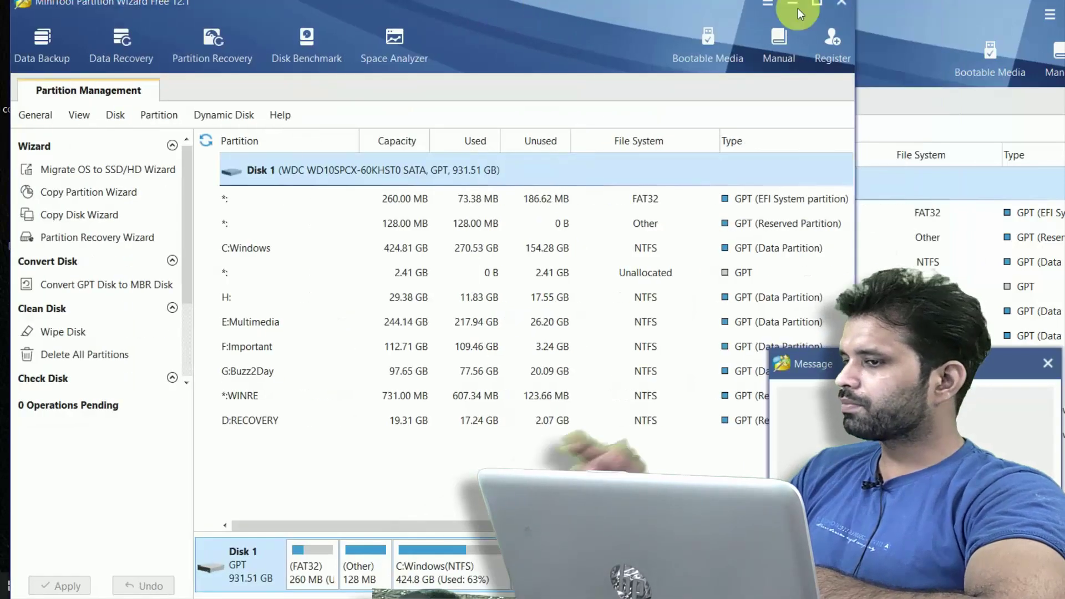
pyautogui.click(787, 8)
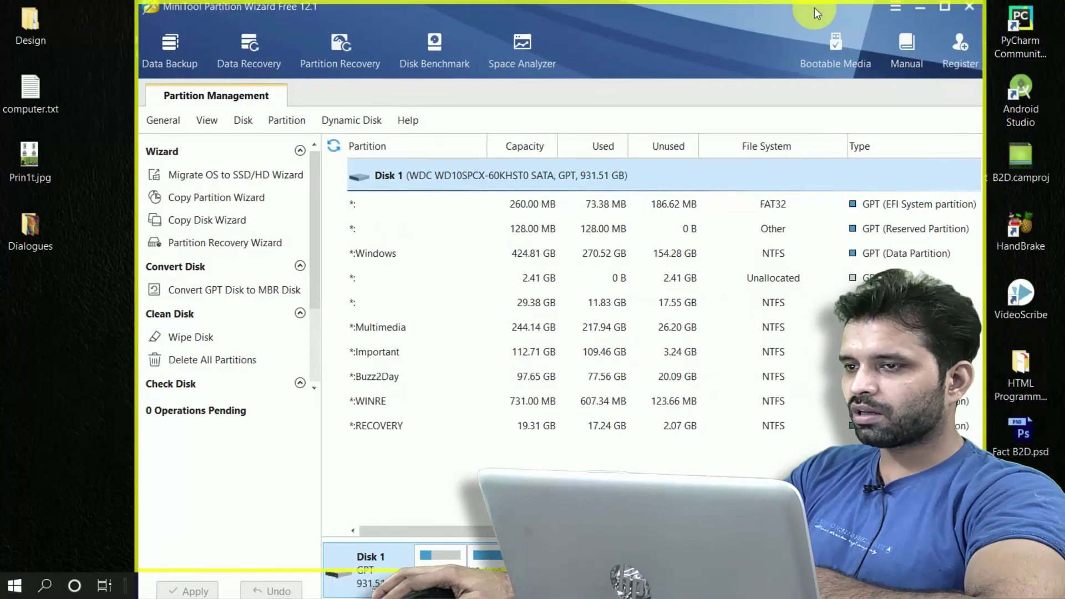
# Step: Minimize and restore the sandboxed MiniTool Partition Wizard window, and quit both the sandboxed and the normal instance
pyautogui.click(921, 9)
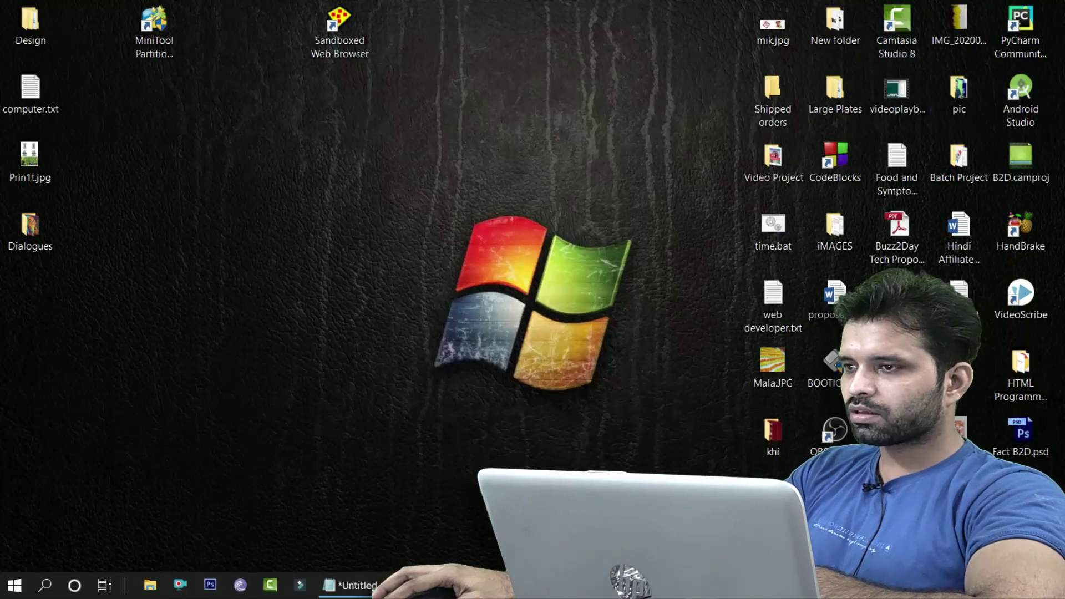
pyautogui.hotkey('alt', 'Tab')
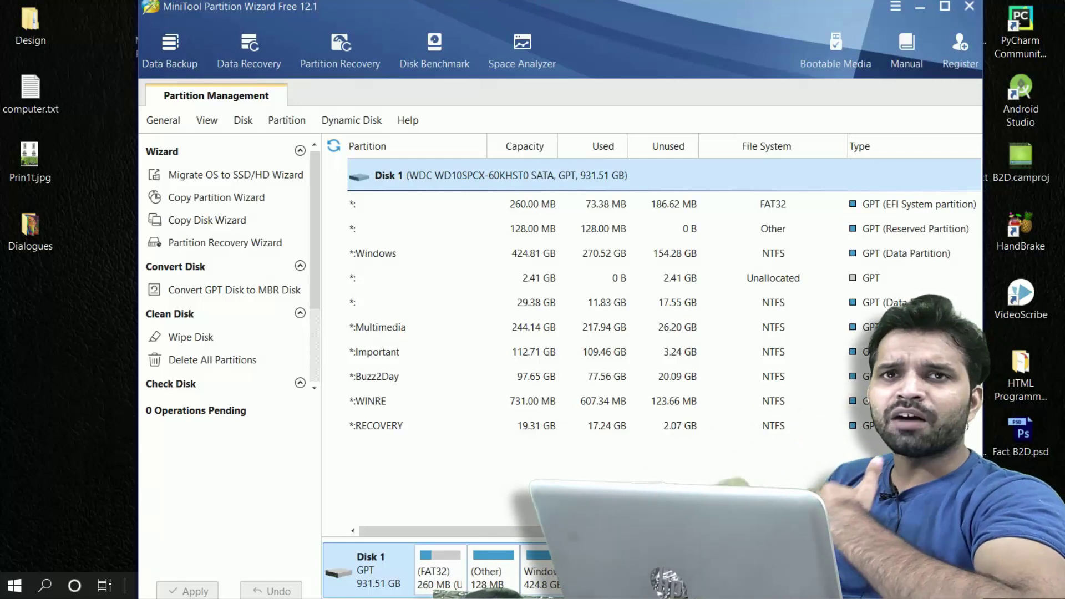
pyautogui.click(965, 6)
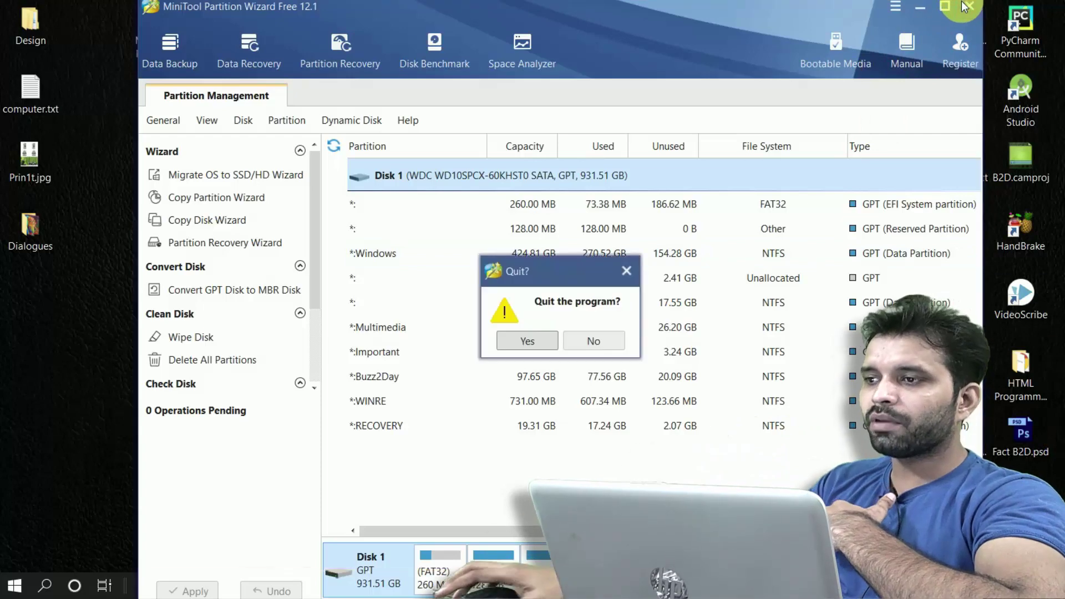
pyautogui.click(527, 341)
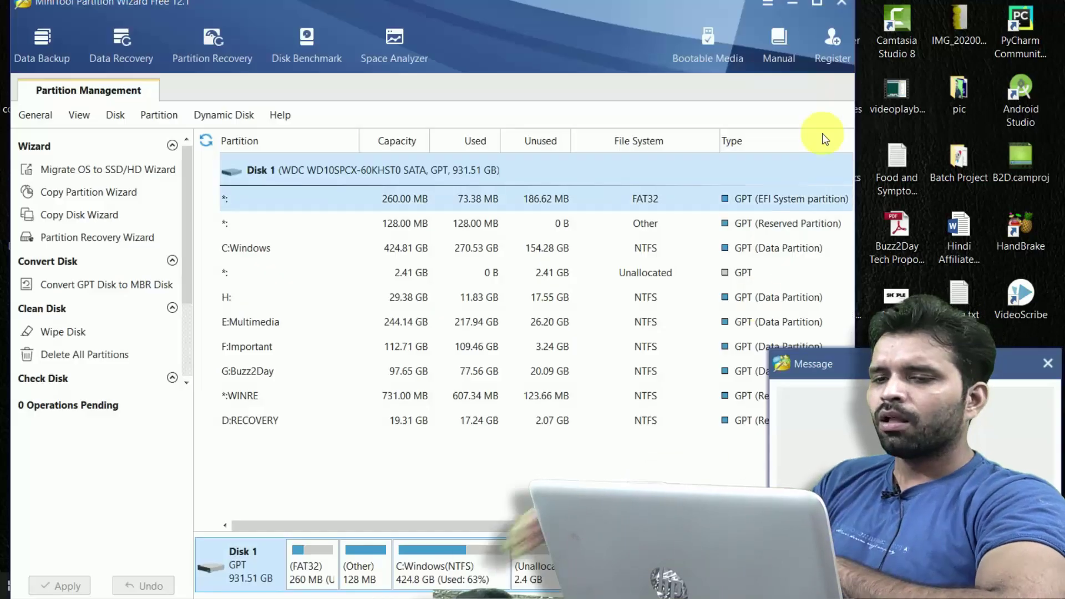
pyautogui.click(841, 5)
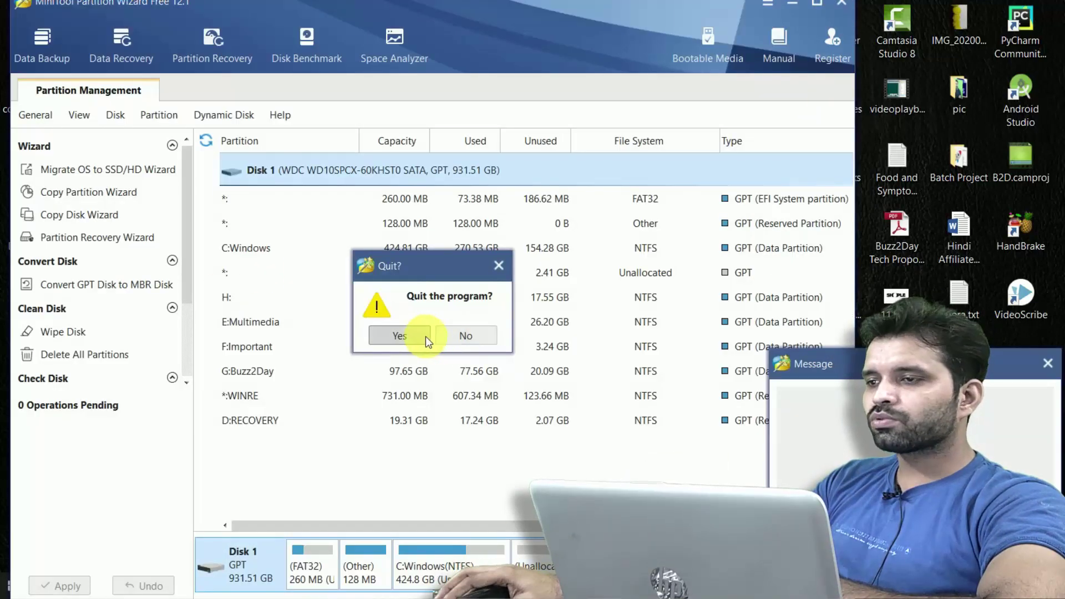
pyautogui.click(425, 337)
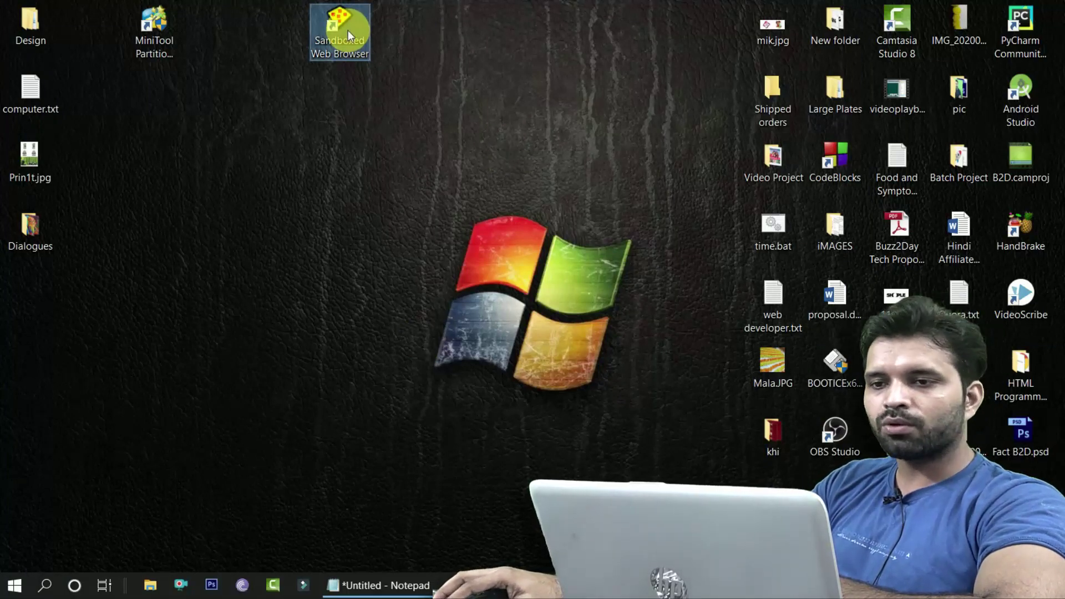
# Step: Launch the sandboxed web browser from its desktop shortcut, and close the browser window
pyautogui.doubleClick(353, 51)
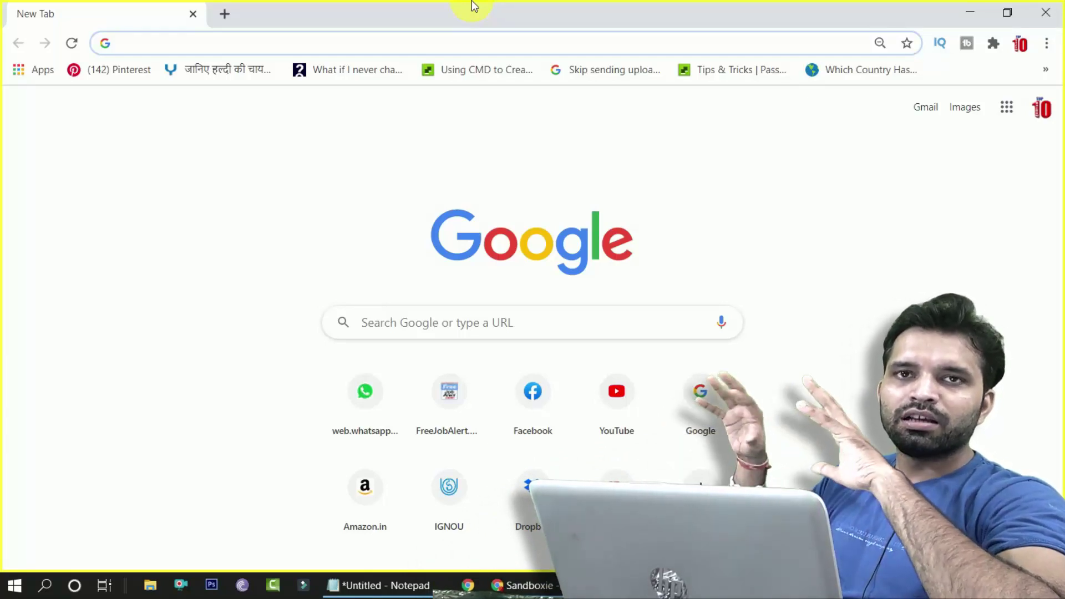
pyautogui.click(1054, 16)
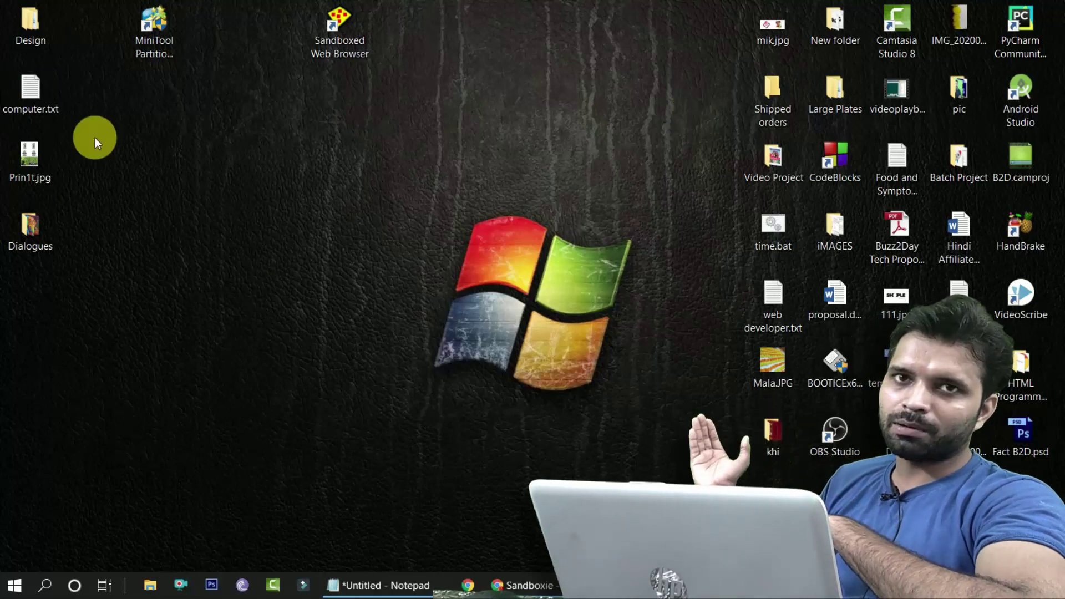
# Step: Check the Run Sandboxed option among the MiniTool Partition Wizard shortcut's commands, and dismiss the list without choosing anything
pyautogui.rightClick(155, 50)
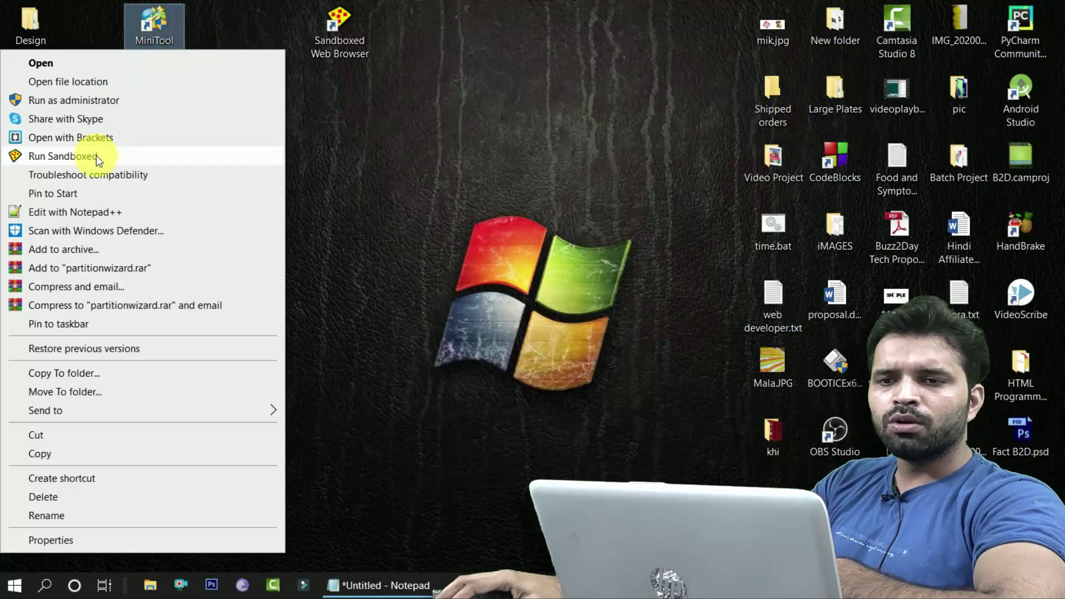
pyautogui.click(484, 157)
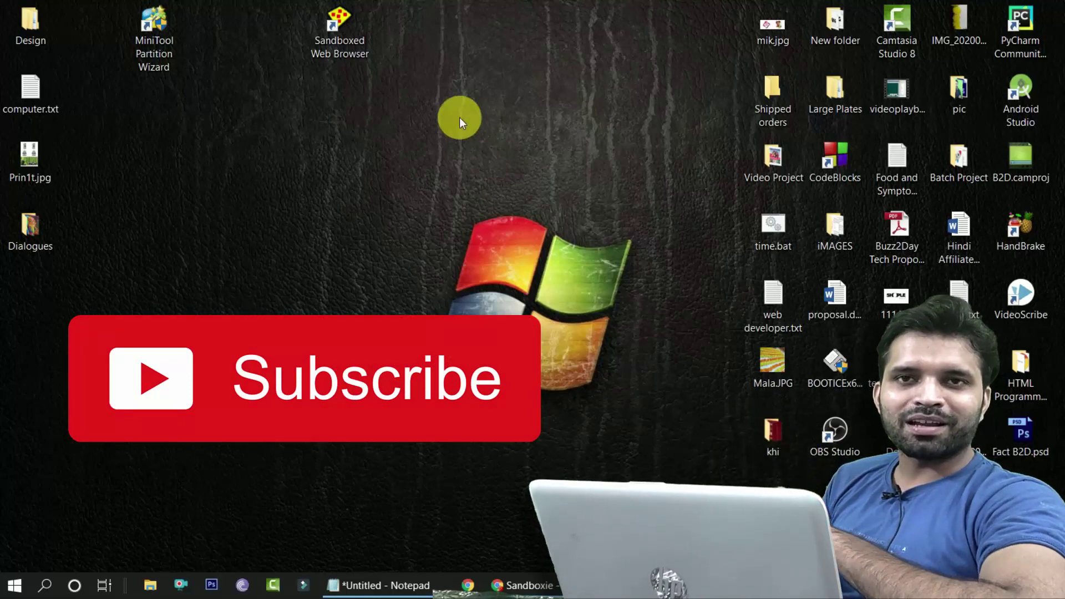
pyautogui.click(454, 587)
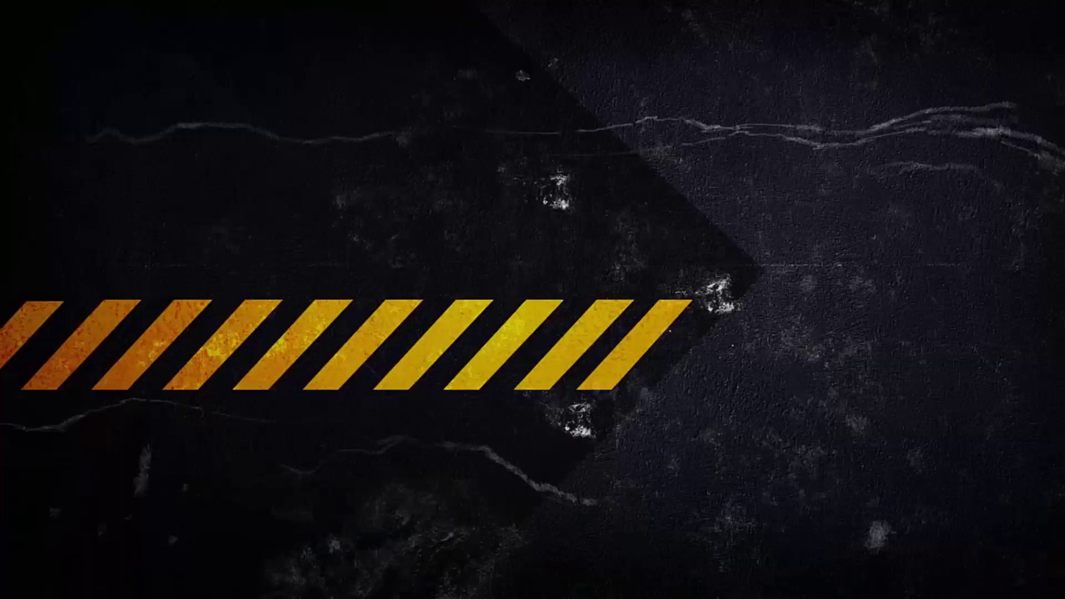